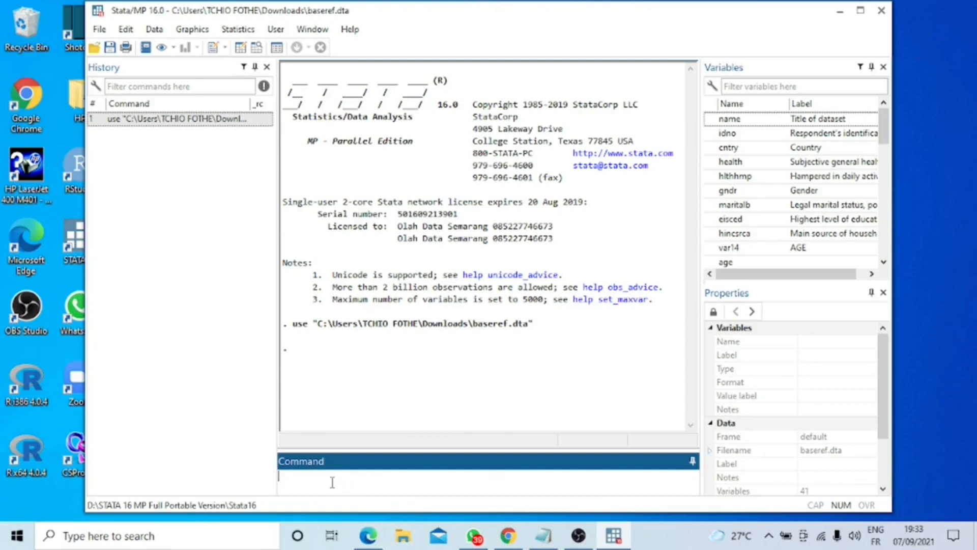
Step: Try to install the outreg2 package from SSC
type("ssc ibnstall outreg2")
key("Return")
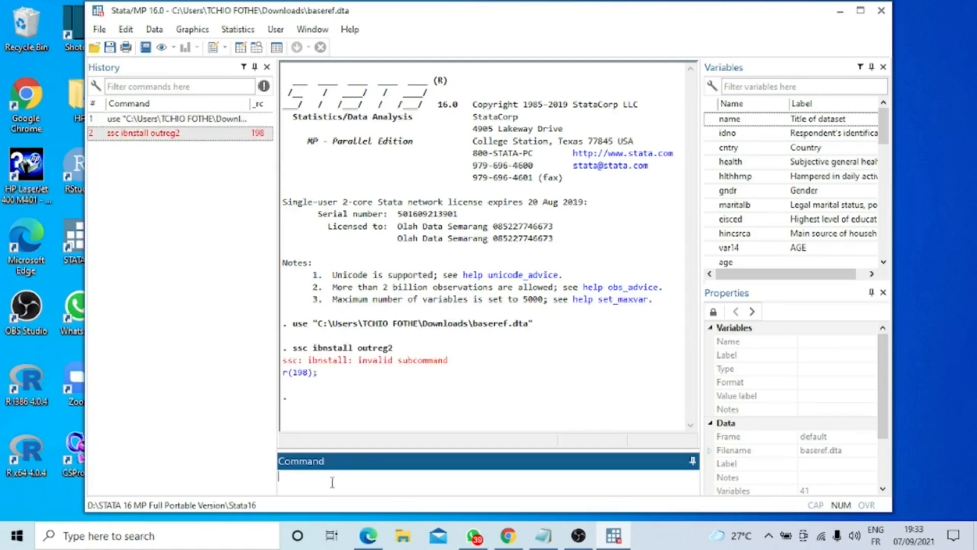
Step: Run the command ssc install outreg2 to install the regression table export package
type("ssc install outreg2")
key("Return")
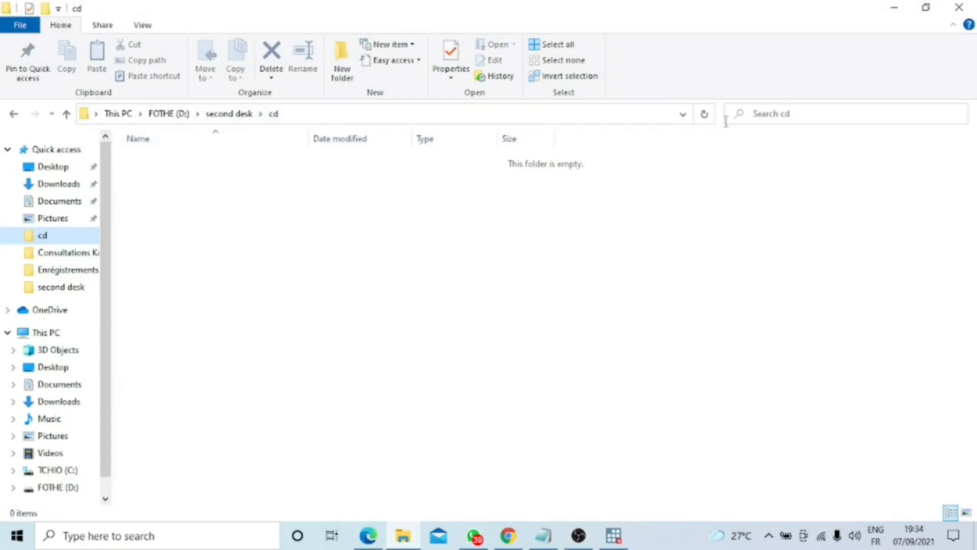
Step: Copy the full path of the cd folder inside second desk on drive D
left_click(682, 114)
left_click(682, 114)
left_click(684, 115)
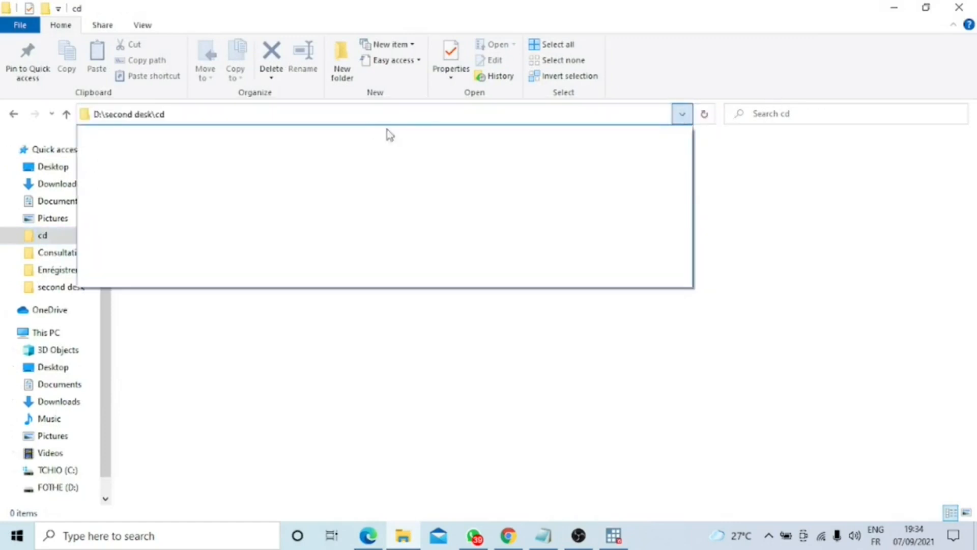
left_click(415, 121)
key("ctrl+a")
key("ctrl+c")
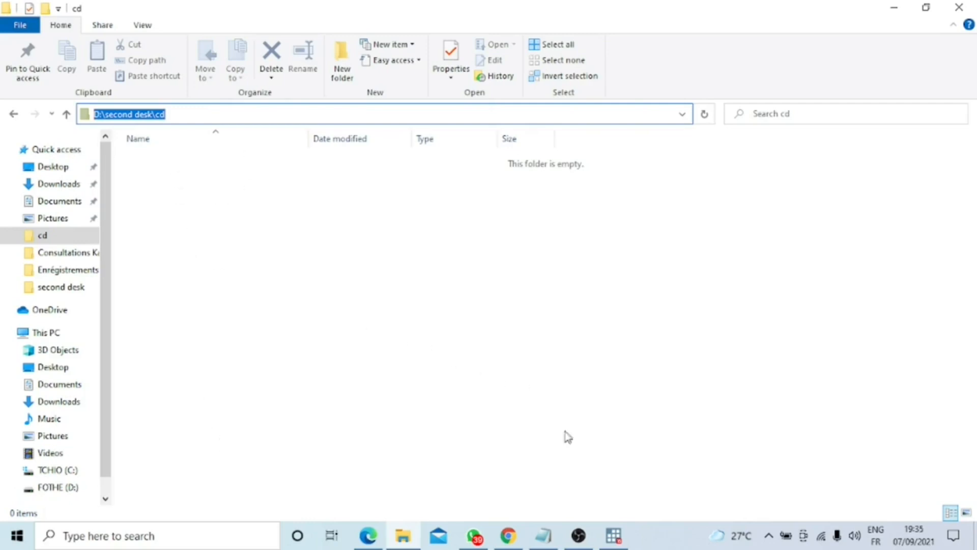
Step: Switch to Stata and set the working directory to "D:\second desk\cd" with the cd command
left_click(613, 535)
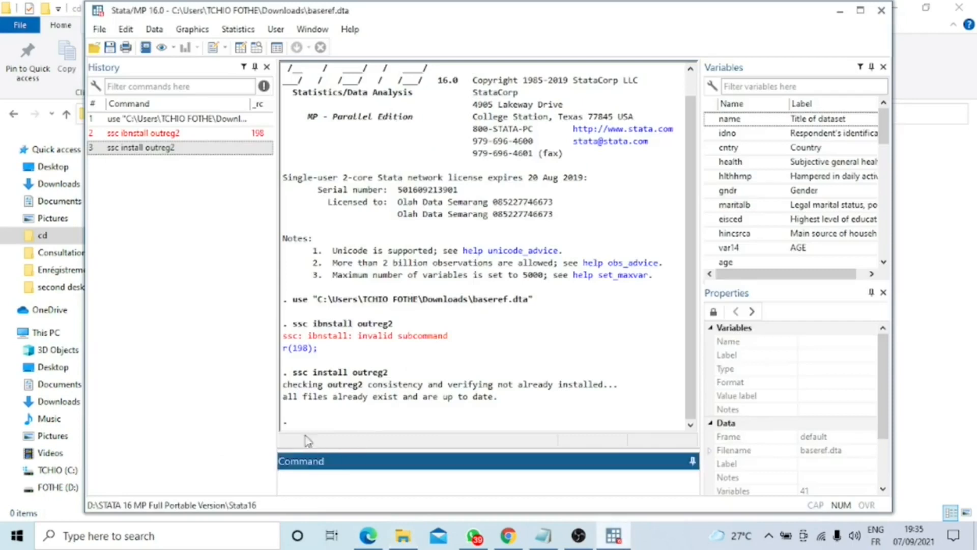
type("cd \"")
key("ctrl+v")
type("\"")
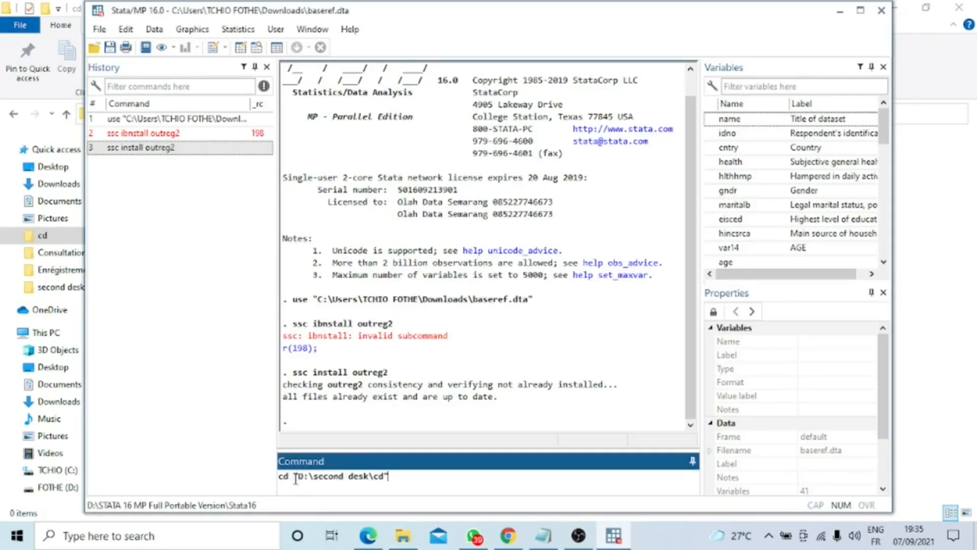
key("Return")
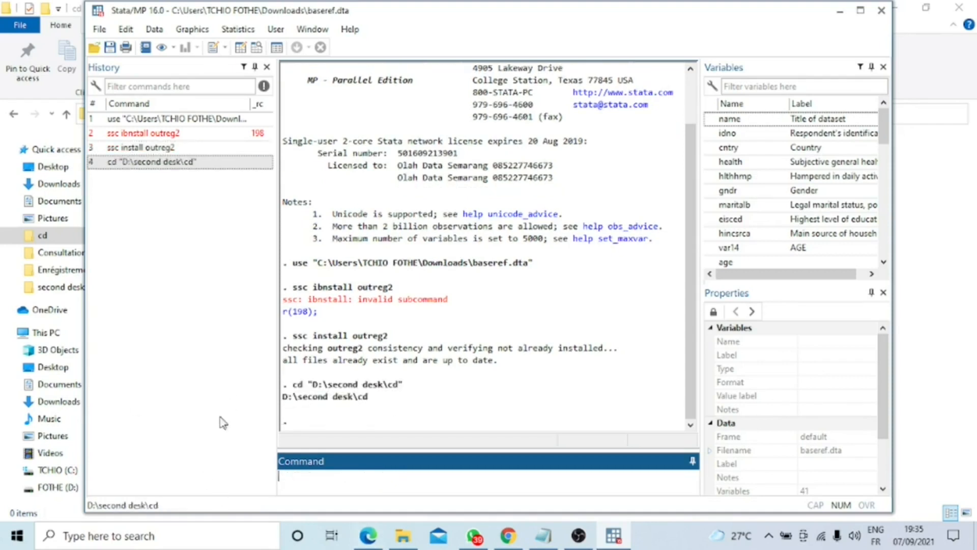
left_click_drag(290, 384, 383, 404)
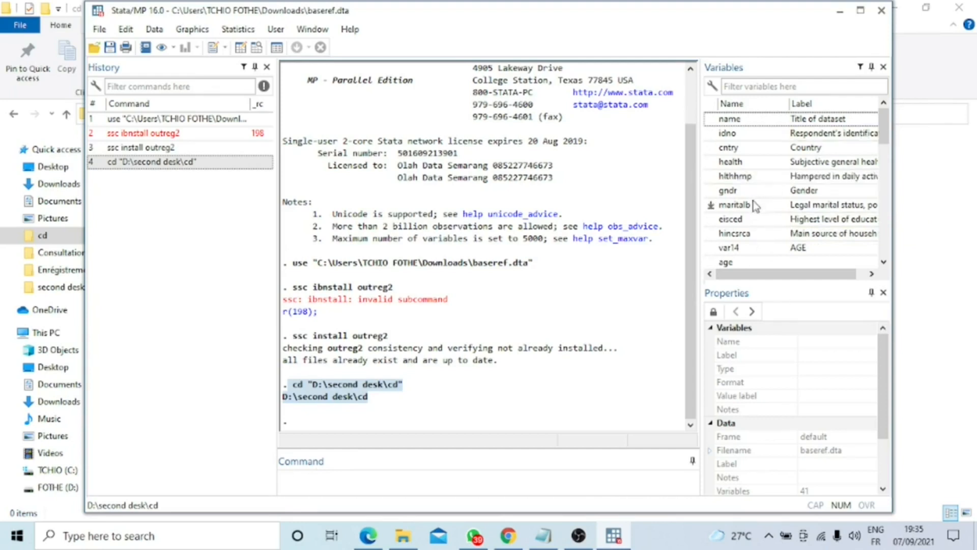
Step: Compose a logit command with etat_sante as dependent variable and age and sexe as predictors
scroll(771, 231, "down", 2)
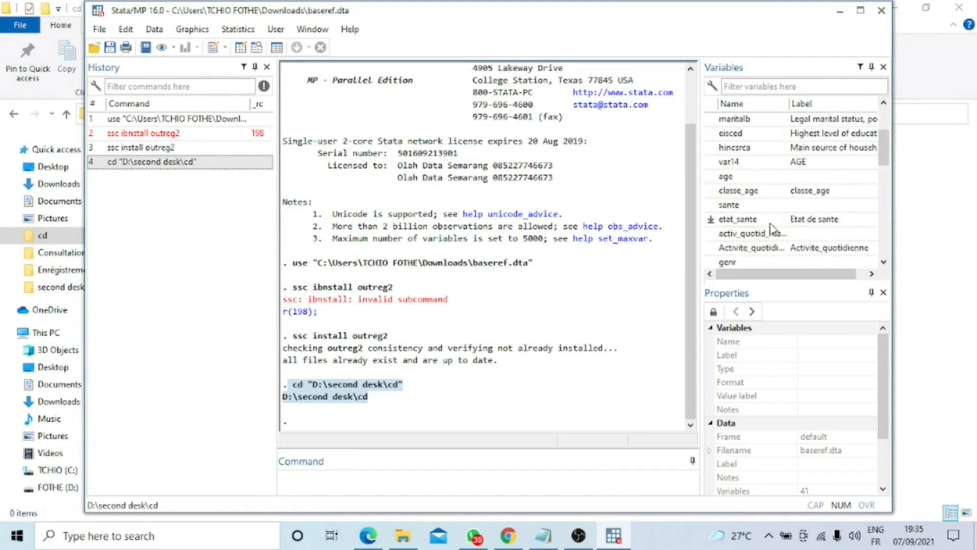
left_click(304, 475)
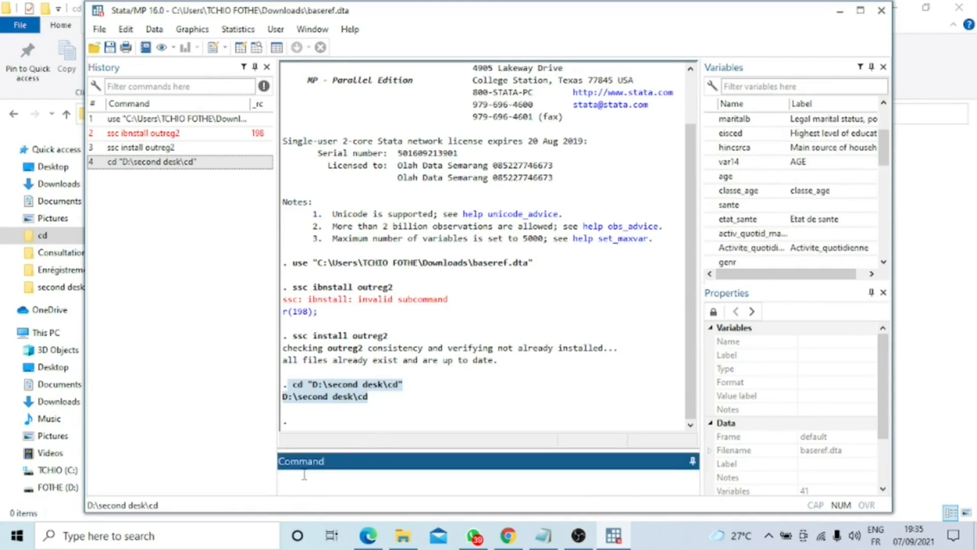
type("logit")
double_click(808, 220)
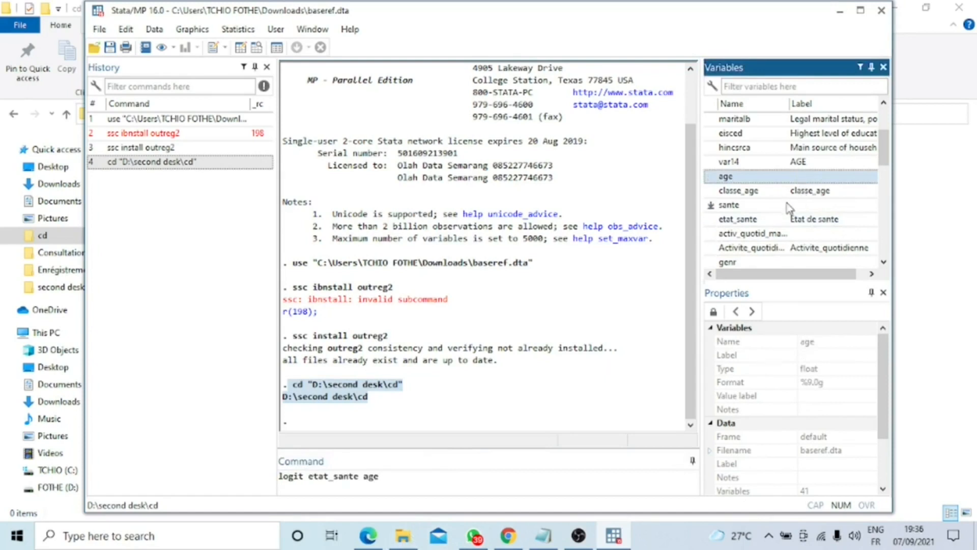
scroll(788, 247, "down", 1)
double_click(792, 241)
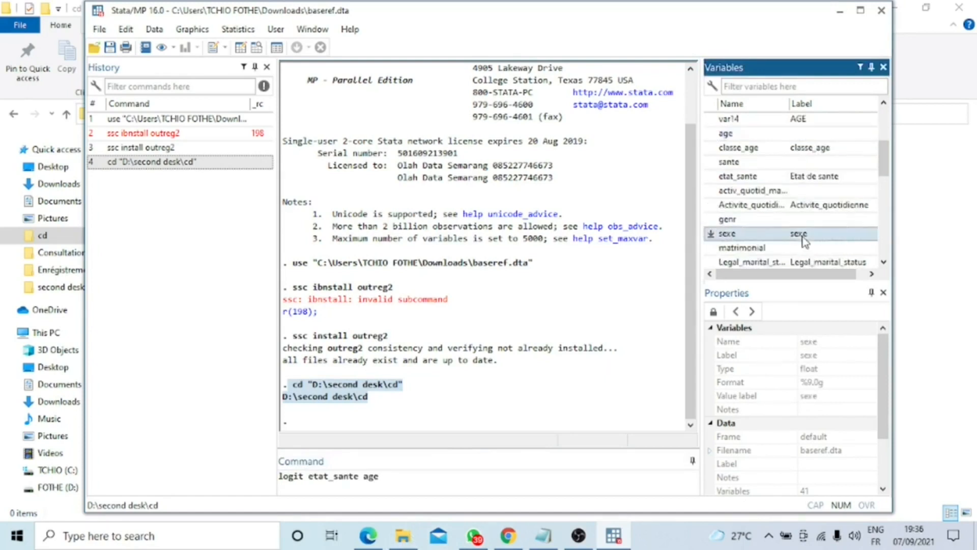
Step: Add niveau_education and revenu_total_menage as predictors to the logit command and run it
scroll(779, 244, "down", 1)
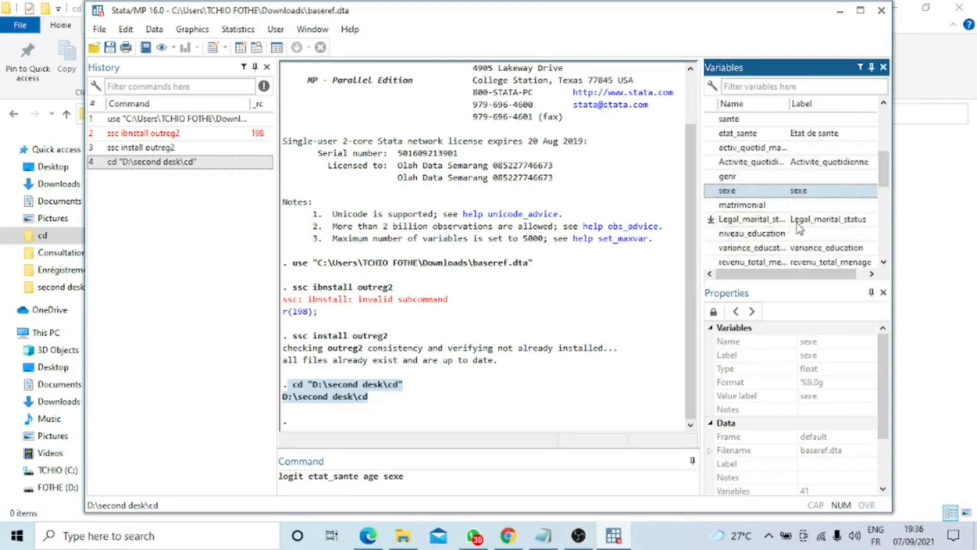
double_click(773, 234)
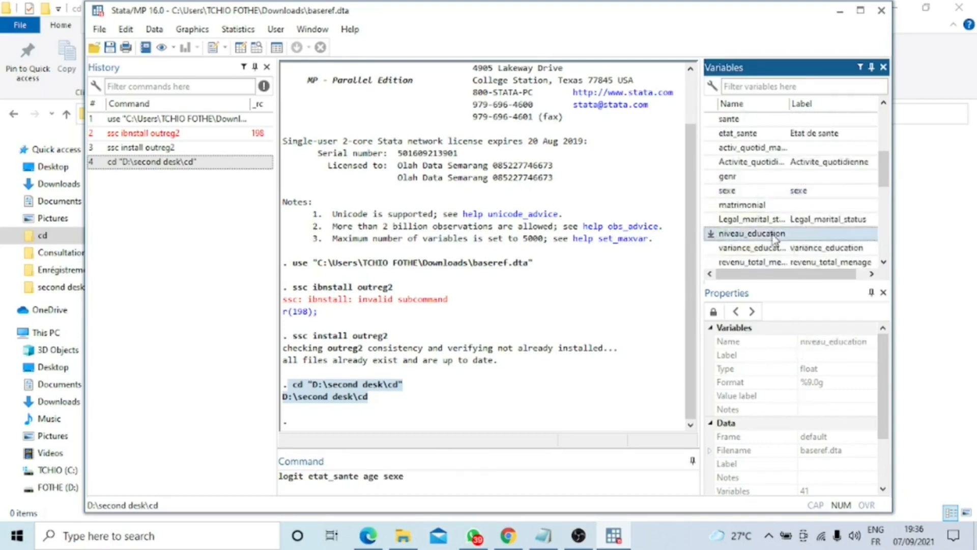
scroll(794, 252, "down", 2)
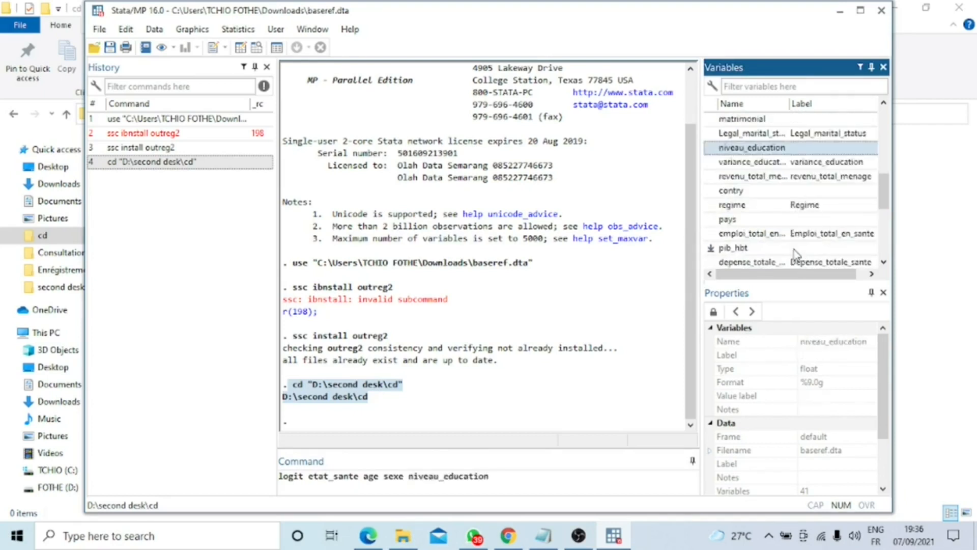
double_click(777, 178)
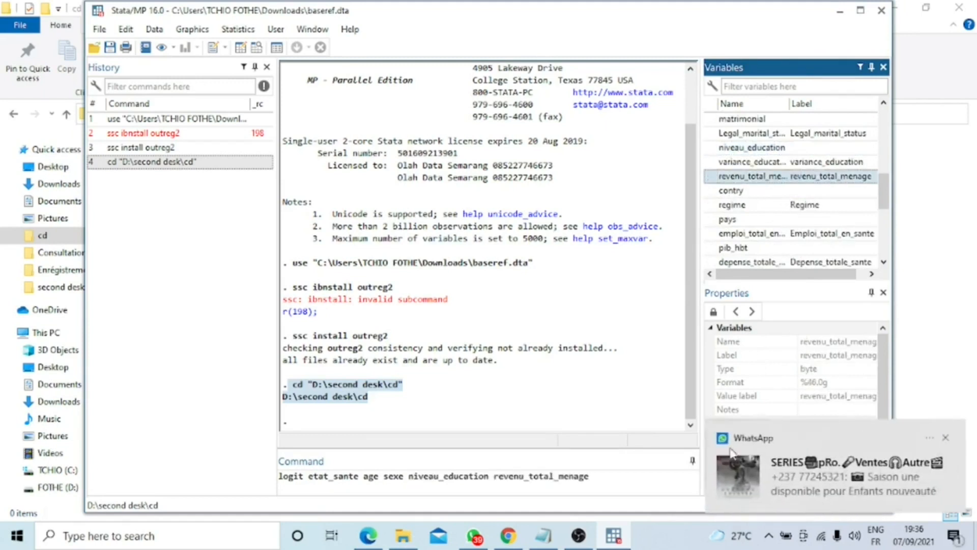
left_click(945, 437)
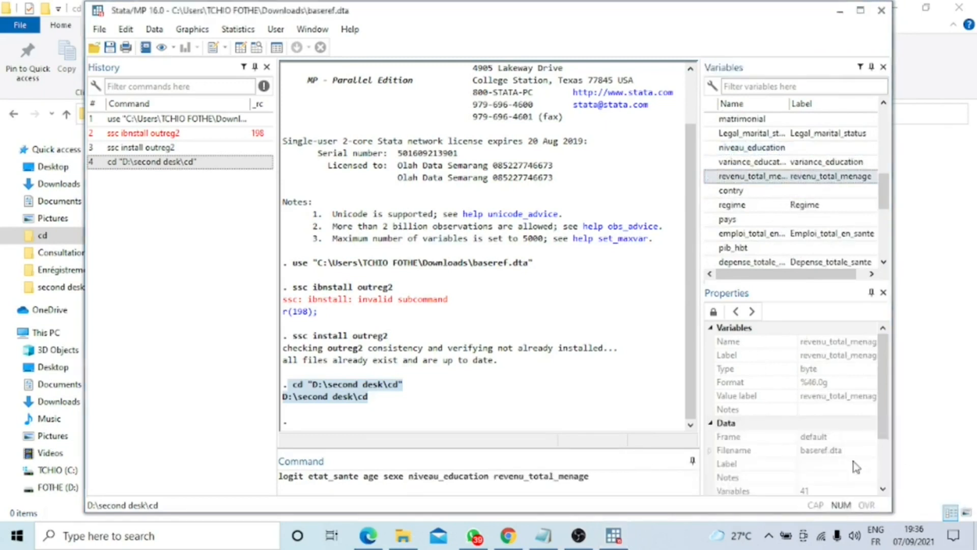
left_click(664, 491)
key("Return")
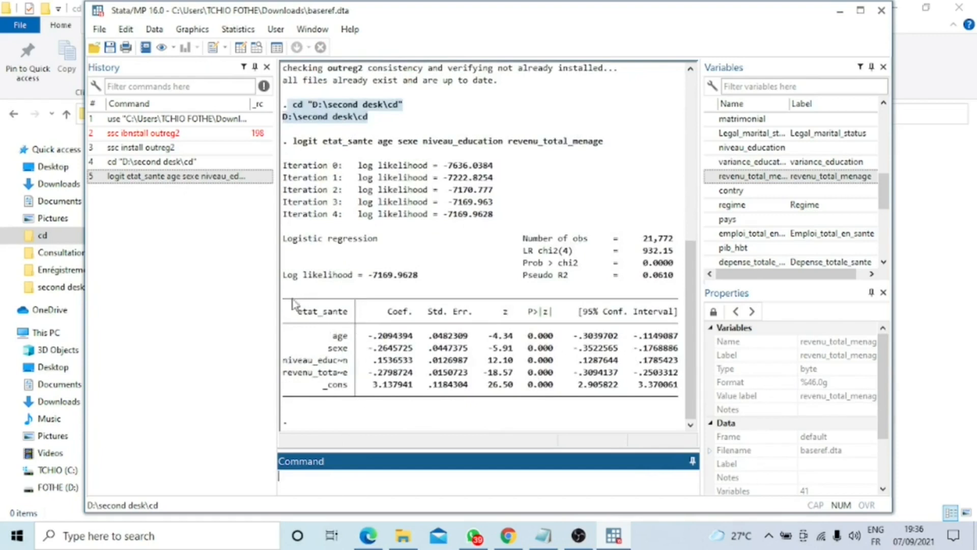
Step: Highlight the whole coefficient table in the logistic regression output
left_click_drag(289, 280, 650, 383)
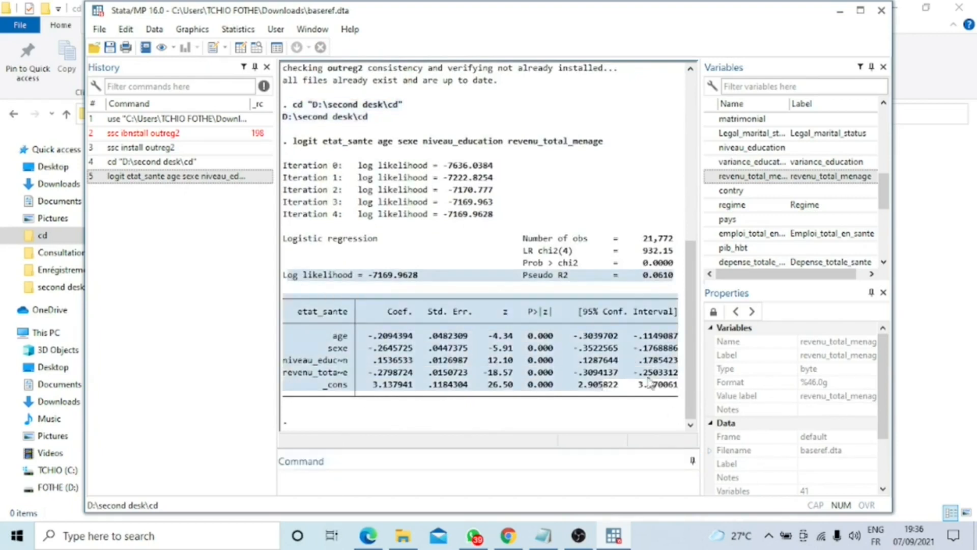
left_click(297, 291)
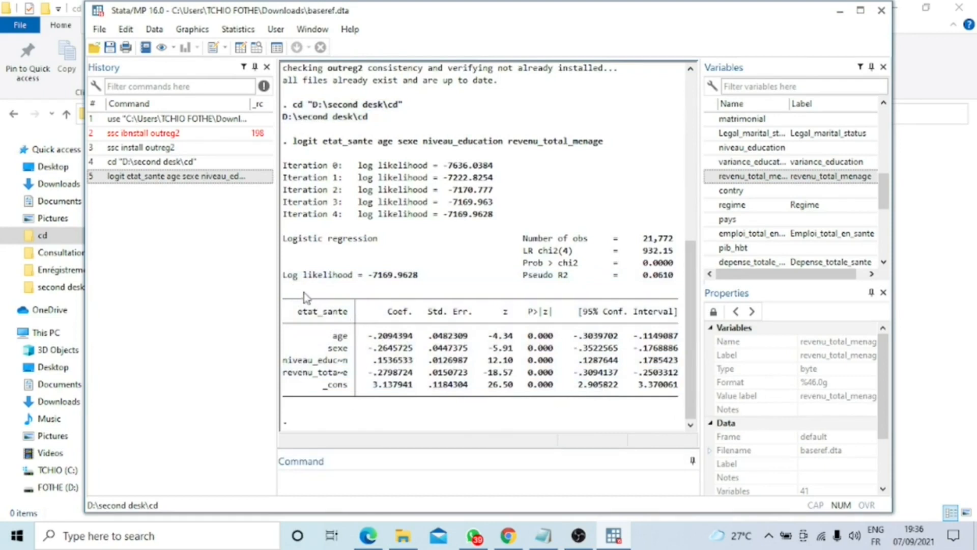
left_click_drag(305, 297, 492, 420)
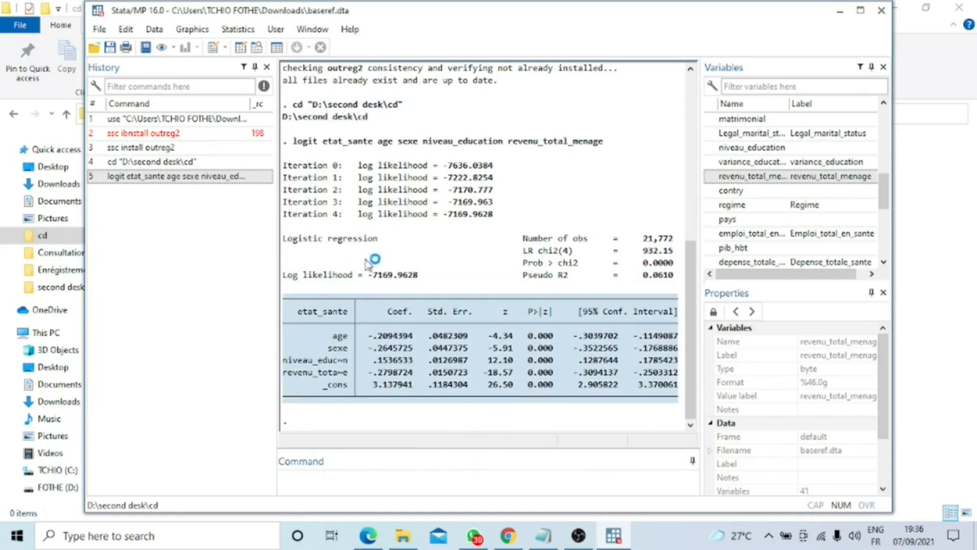
Step: Export the regression table to Word by running outreg2 using regression_results,replace dec(2) word
left_click(307, 474)
type("outreg2")
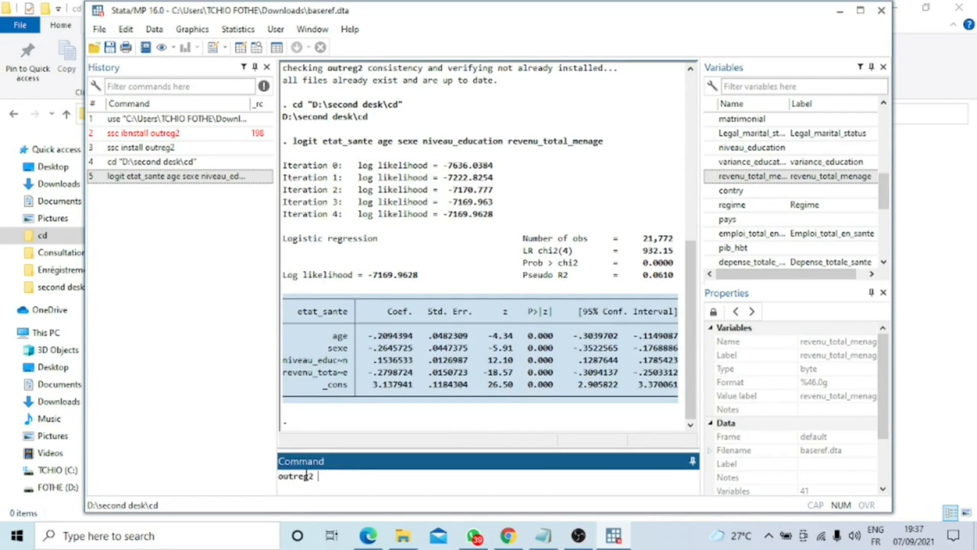
type(" using regression_results")
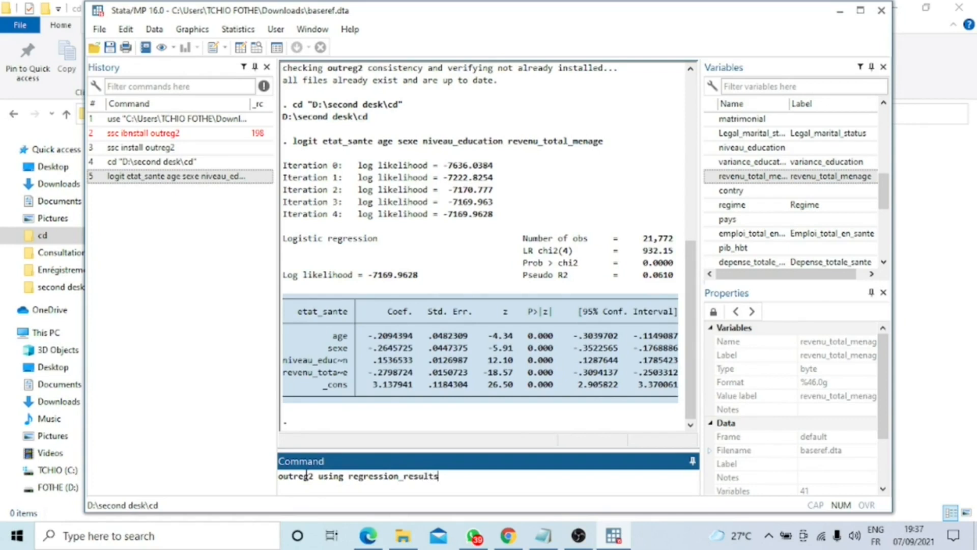
type("plk")
type("ce")
type(" dec(2) word")
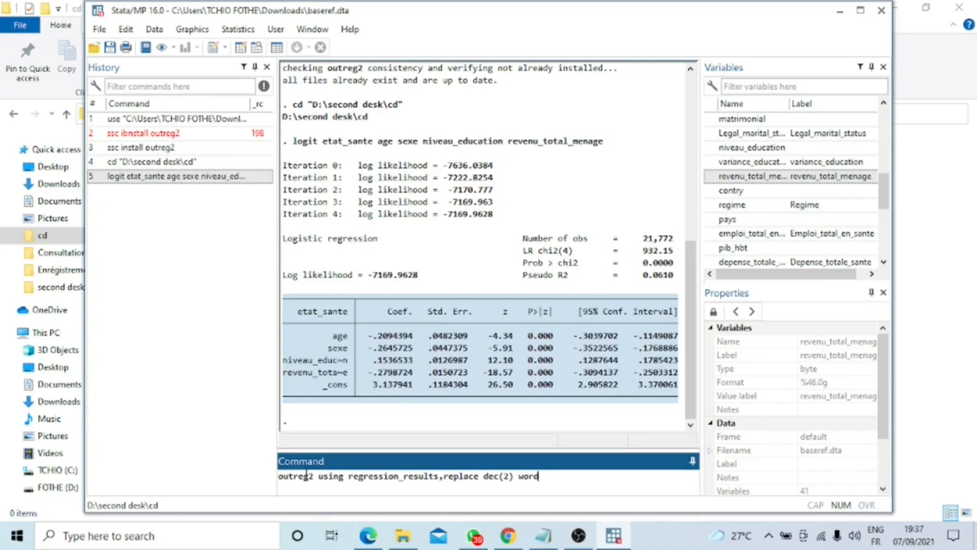
key("Return")
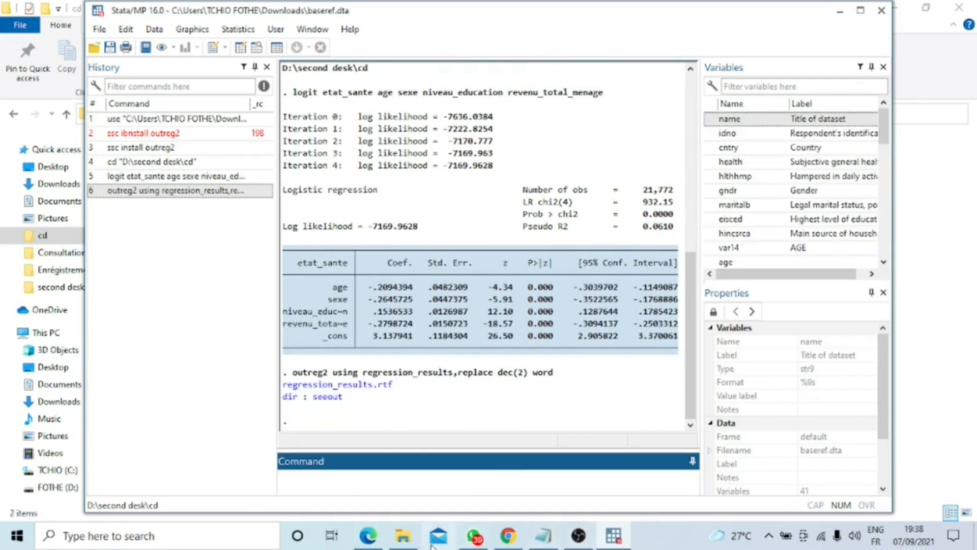
Step: Open the regression_results Rich Text file from the cd folder in Word and compare its table with Stata's coefficient table
left_click(404, 537)
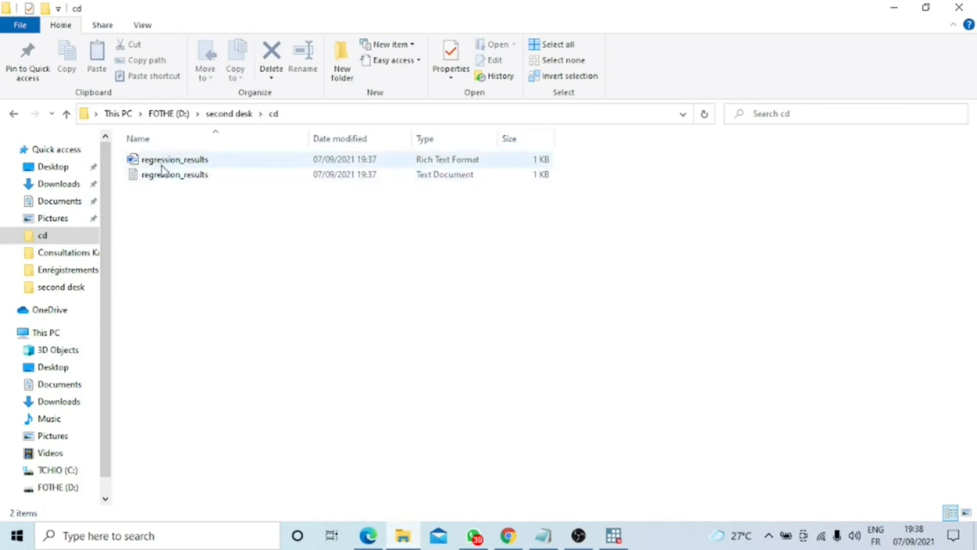
double_click(159, 160)
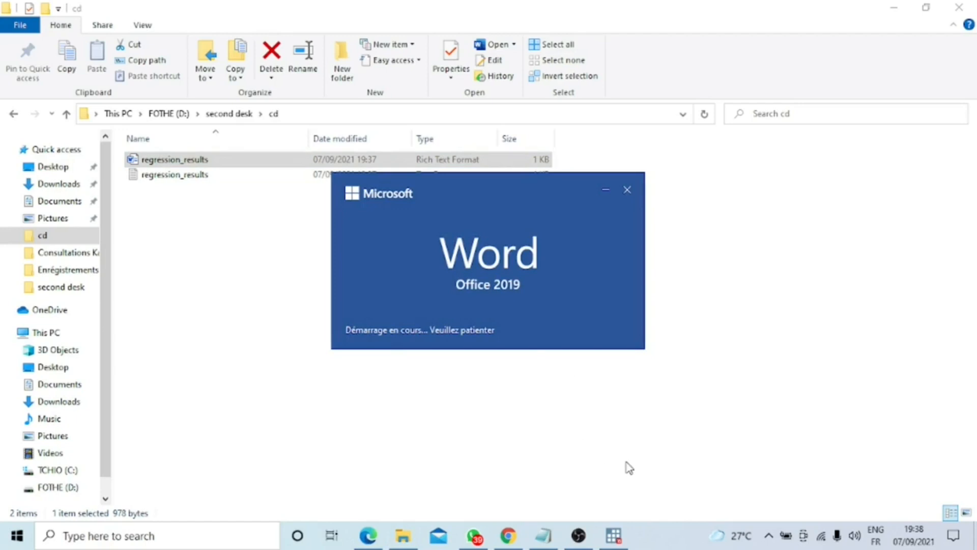
left_click(613, 536)
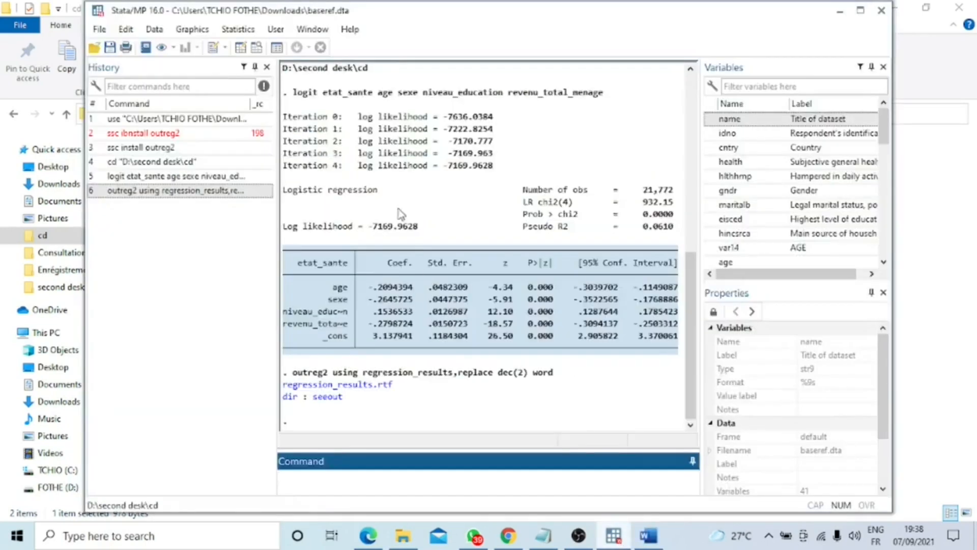
left_click(446, 290)
left_click_drag(311, 249, 628, 377)
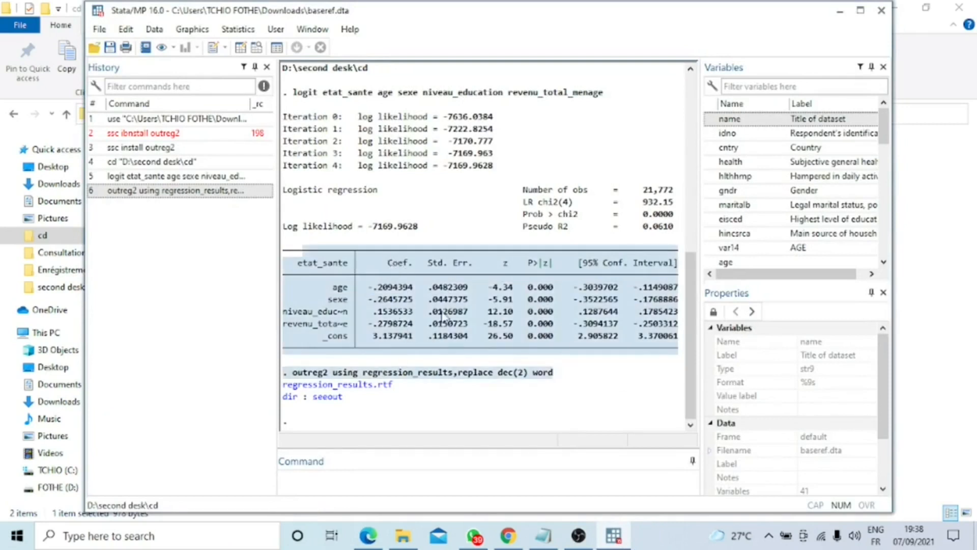
left_click_drag(434, 249, 451, 346)
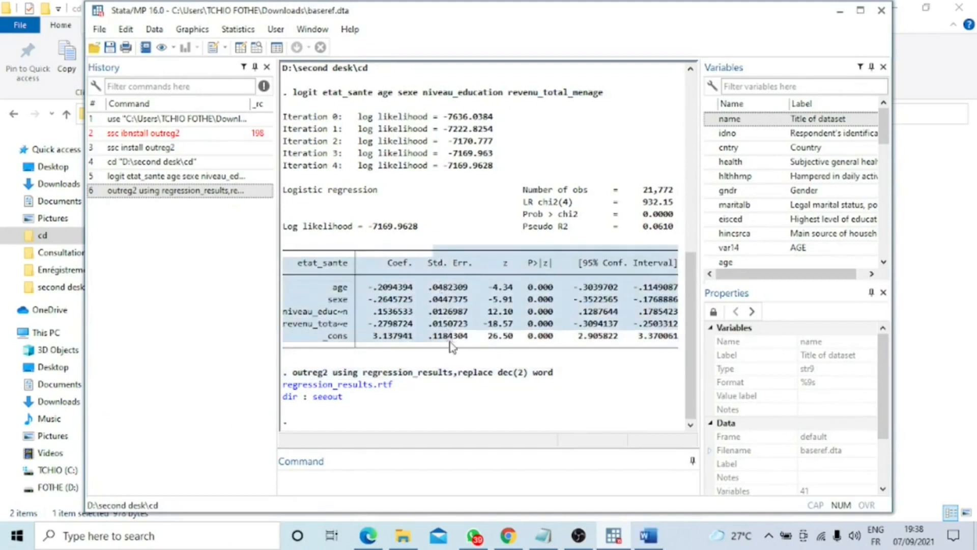
left_click(649, 537)
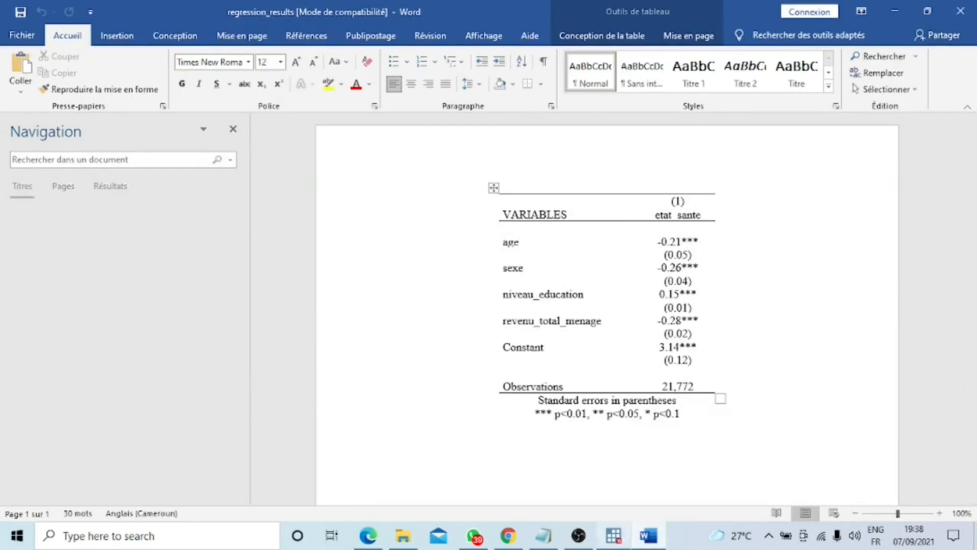
Step: Return to Stata and rerun the outreg2 command for regression_results with the word option replaced by excel
left_click(617, 540)
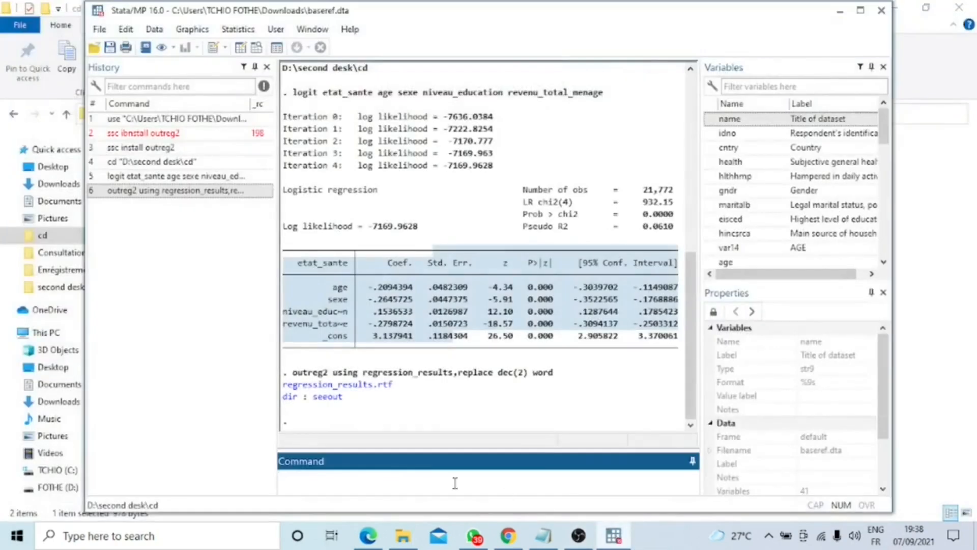
left_click(136, 191)
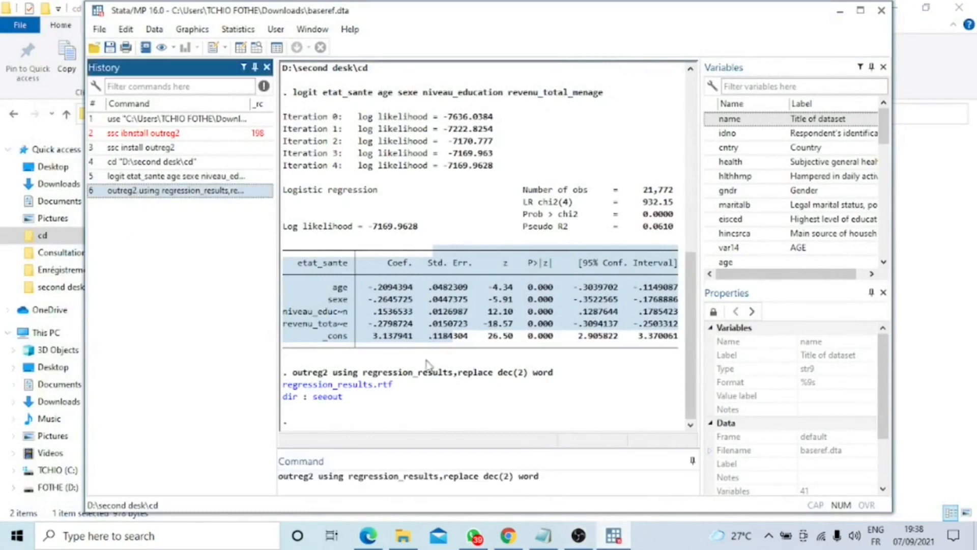
double_click(529, 476)
type("te")
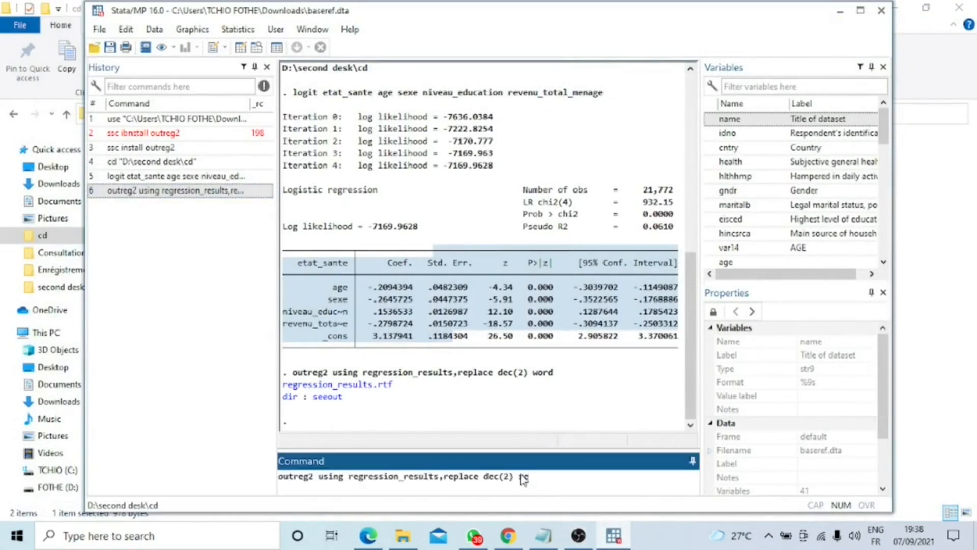
type("excel")
key("Return")
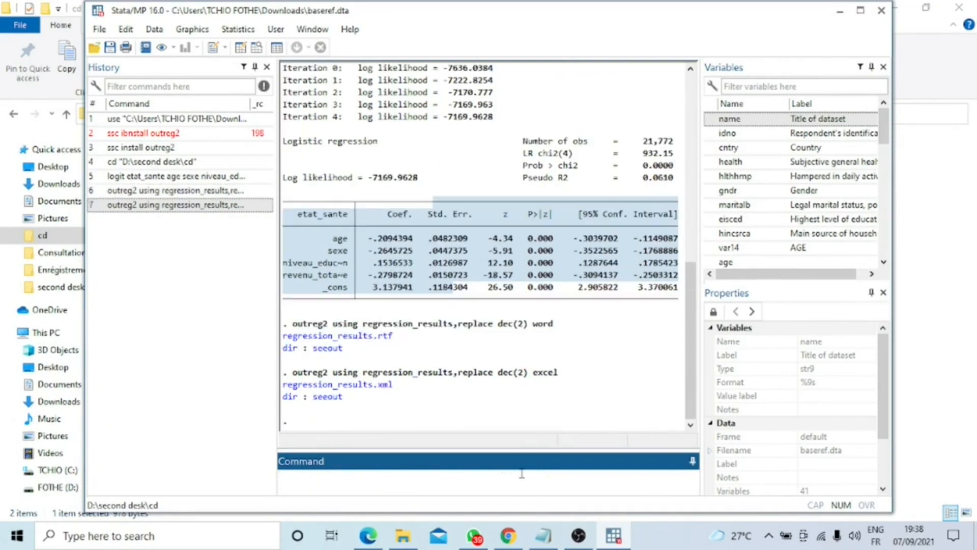
Step: Open the regression_results XML file from the cd folder in Excel, highlight its coefficient rows A4:B14, and close the workbook
left_click(422, 542)
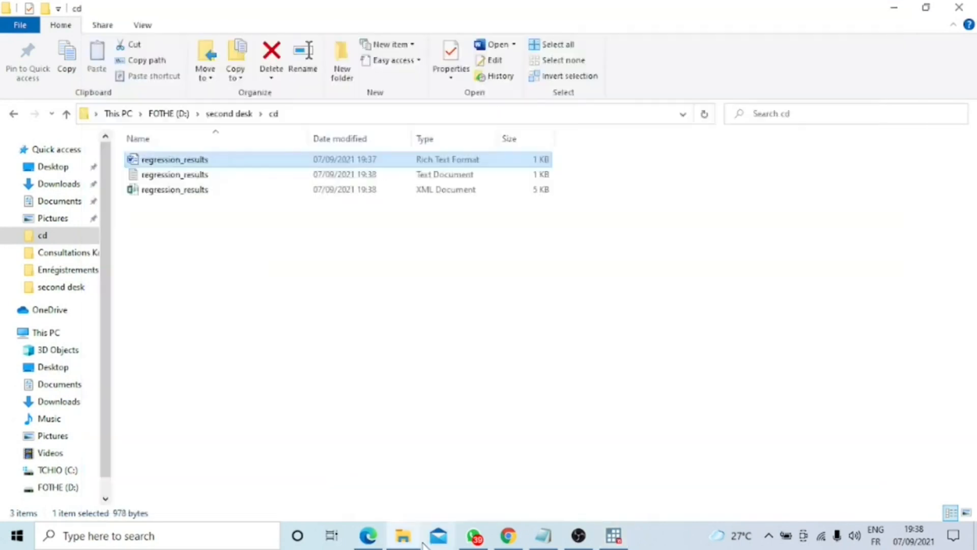
double_click(168, 192)
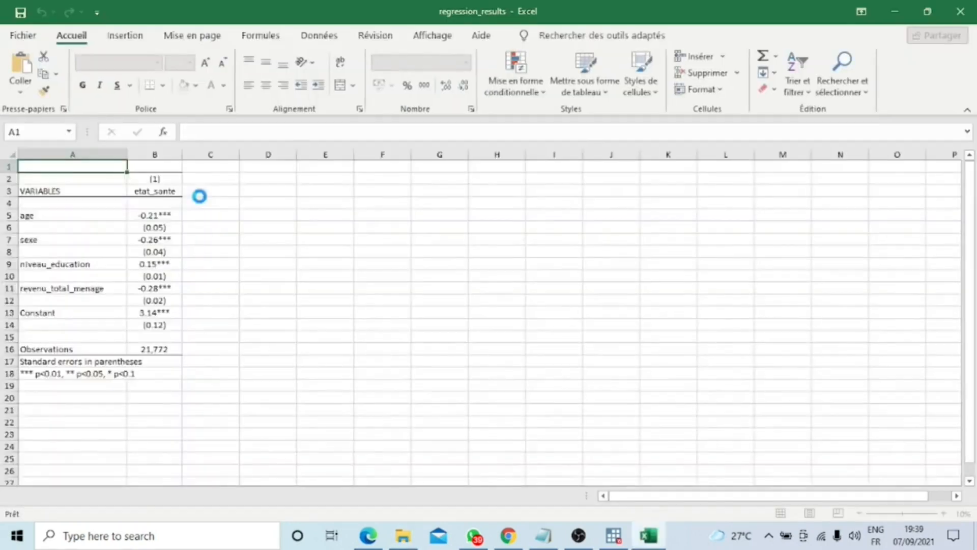
left_click_drag(41, 206, 168, 326)
left_click(961, 11)
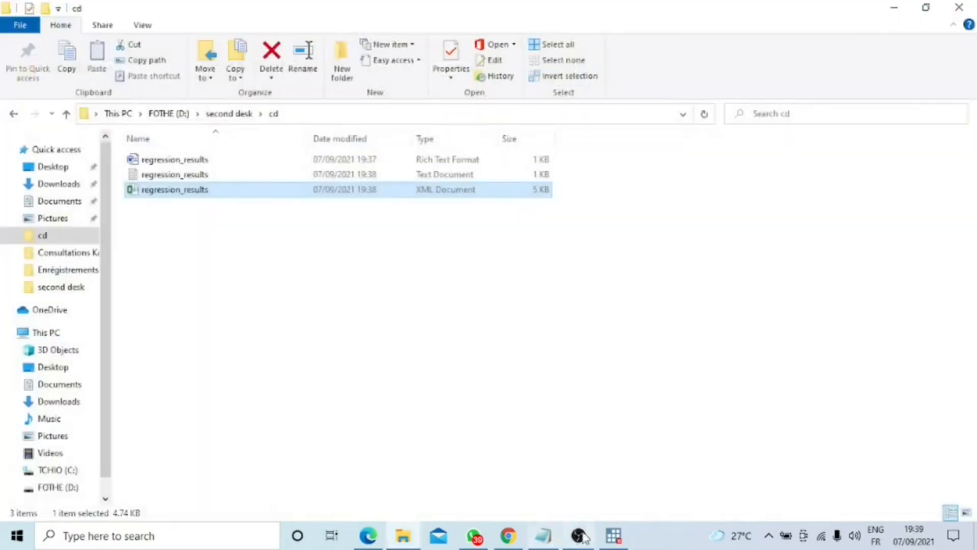
Step: Return to Stata and rerun the outreg2 Excel export for regression_results with the replace option changed to append
left_click(579, 535)
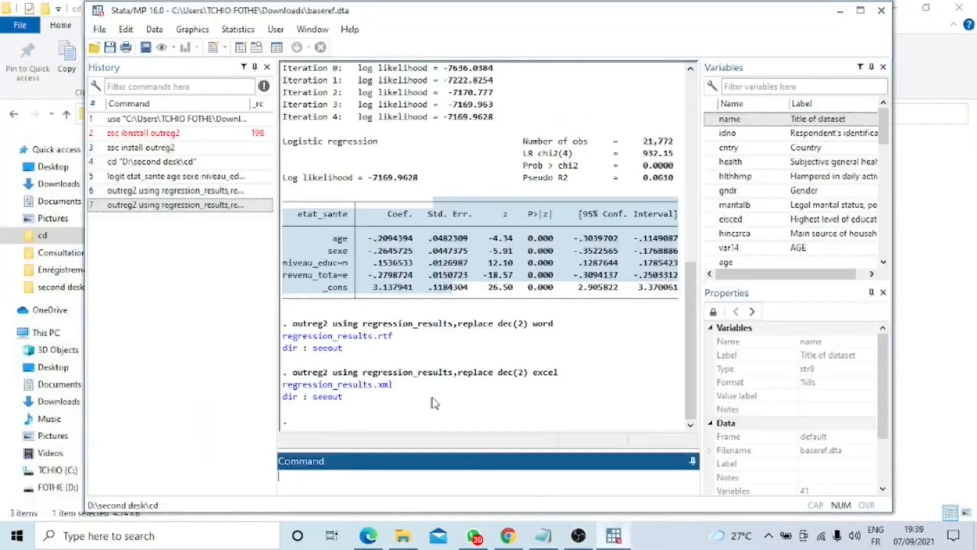
left_click(196, 206)
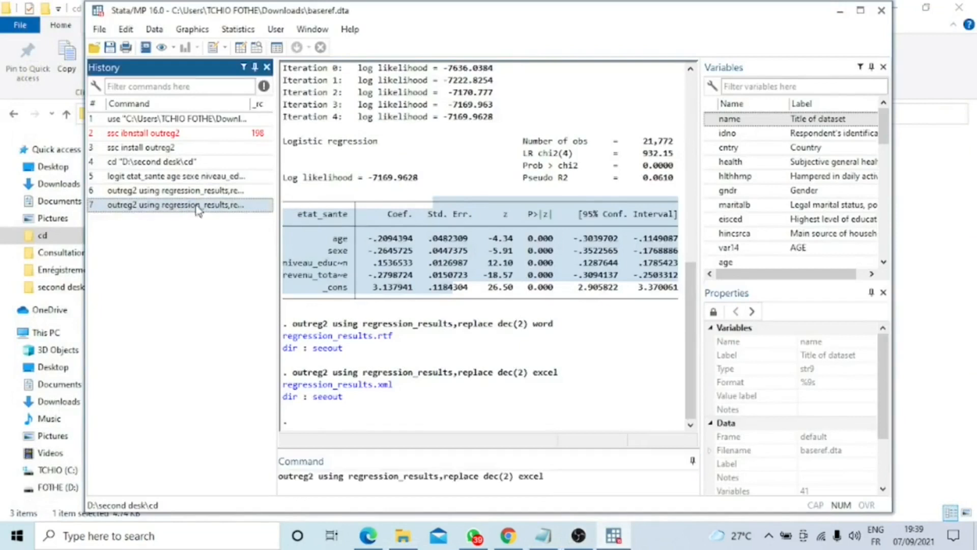
left_click(480, 476)
left_click_drag(480, 476, 443, 475)
type("append")
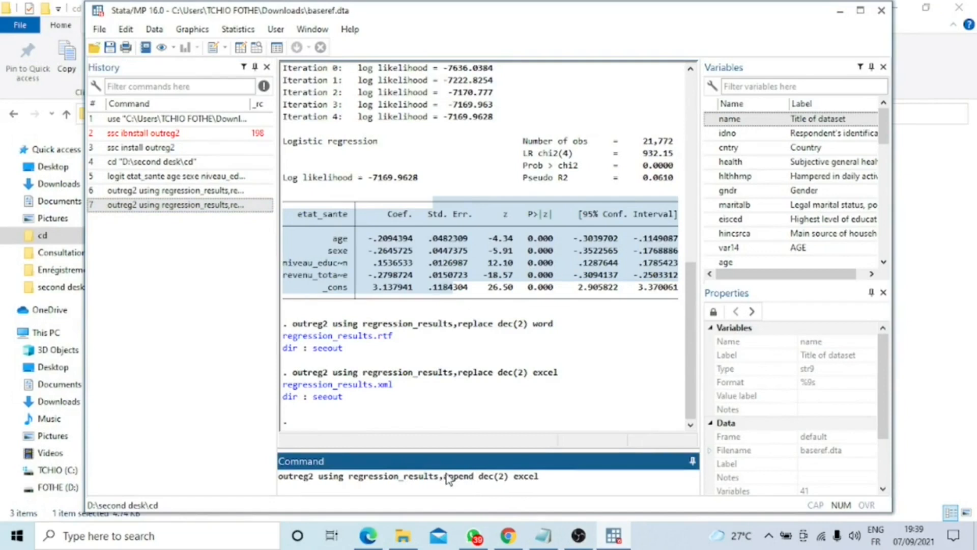
key("Return")
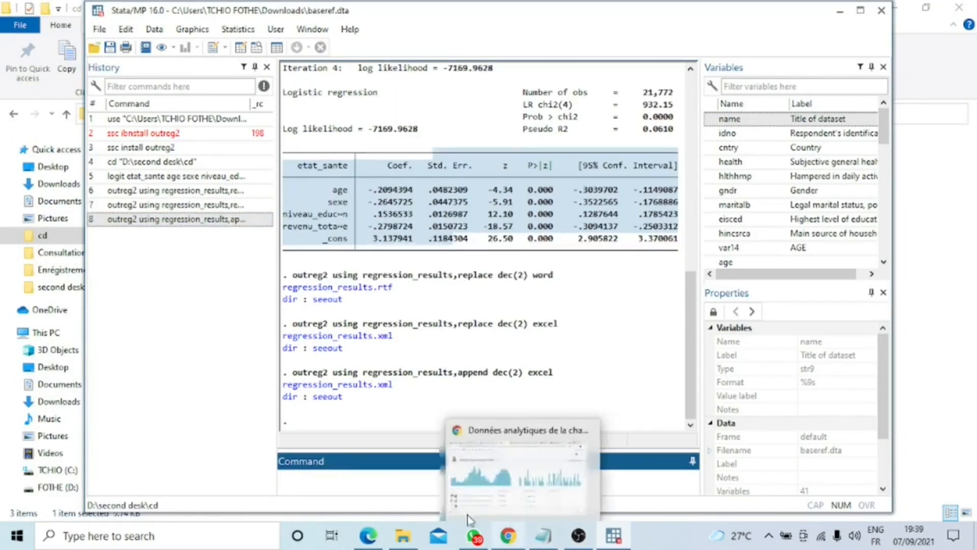
Step: Reopen the regression_results XML file from the cd folder in Excel and highlight both etat_sante result columns, B3:C16
left_click(410, 544)
double_click(149, 162)
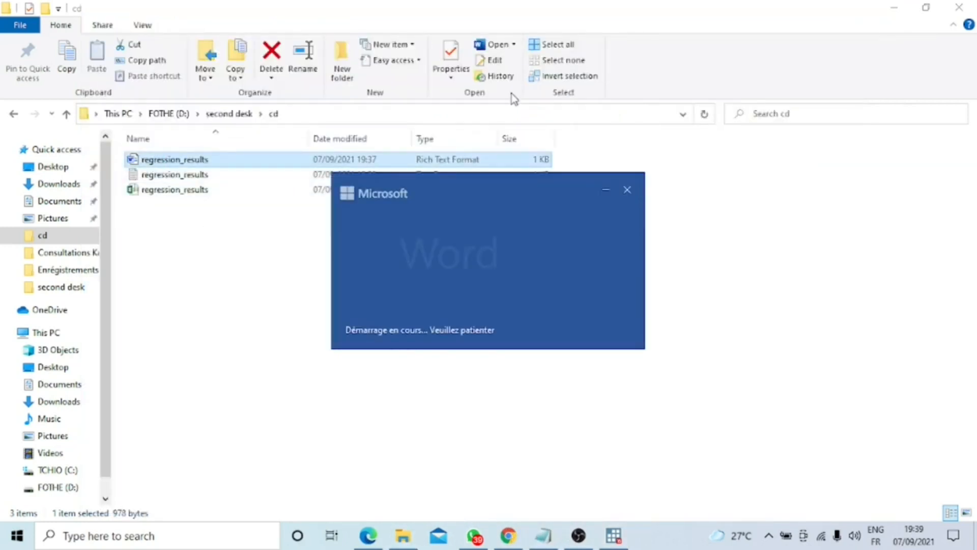
left_click(160, 190)
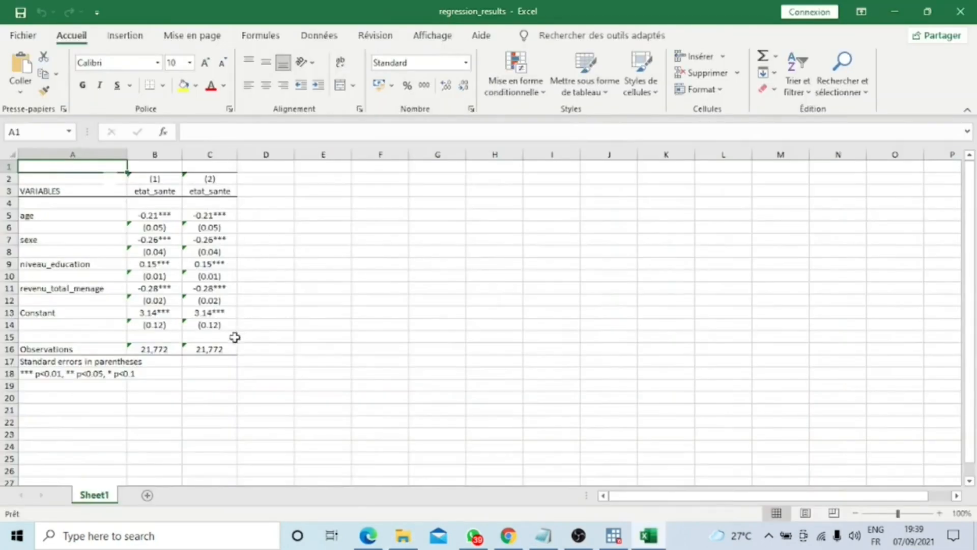
left_click_drag(139, 191, 219, 349)
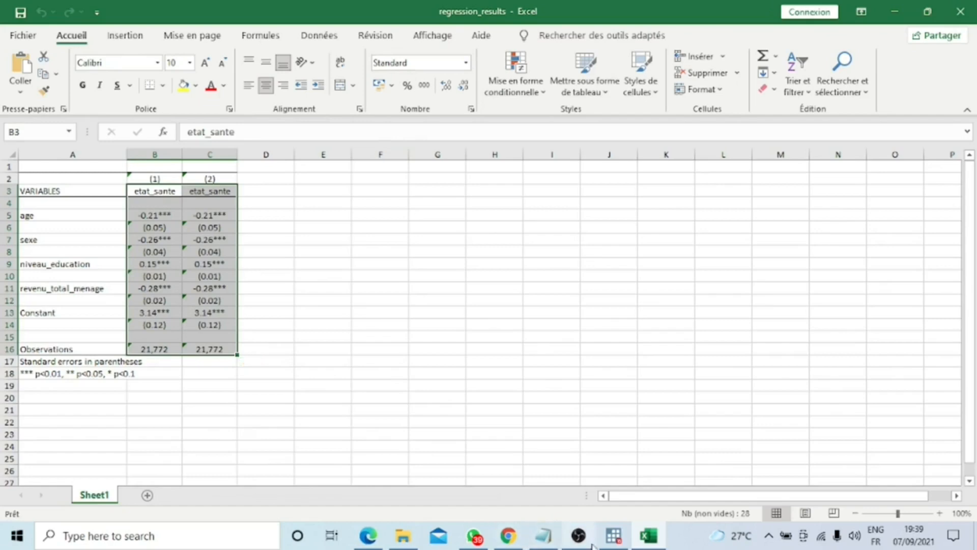
Step: Switch back to Stata and recall the outreg2 append command for regression_results from the command history
left_click(613, 537)
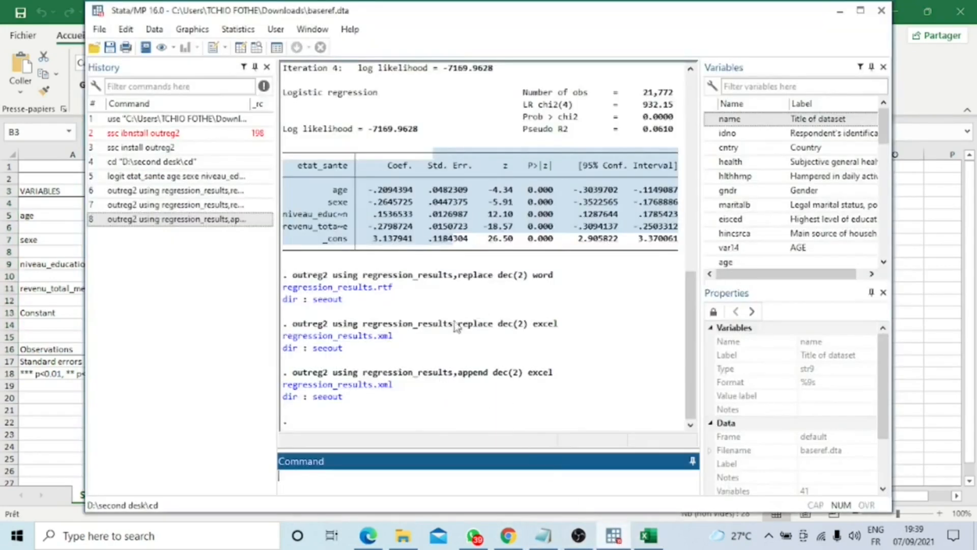
left_click(205, 219)
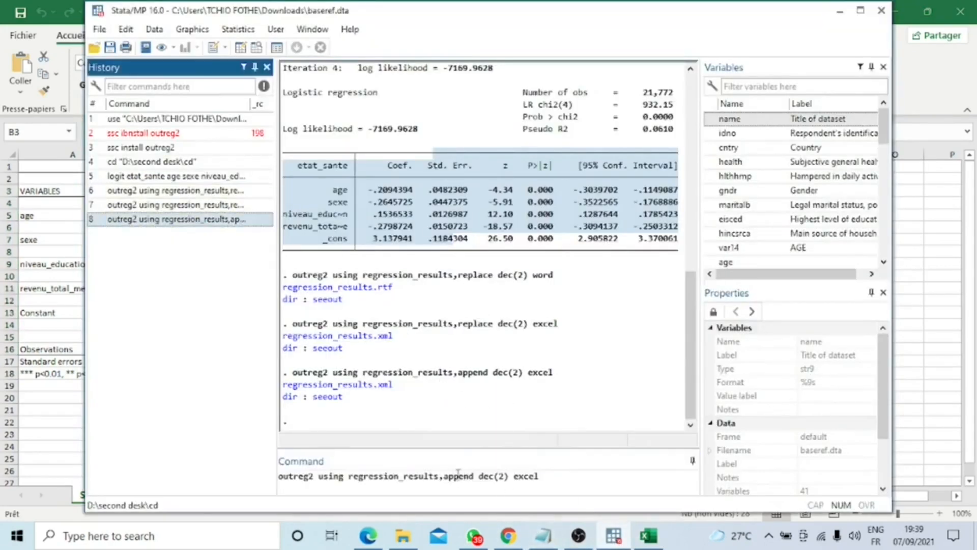